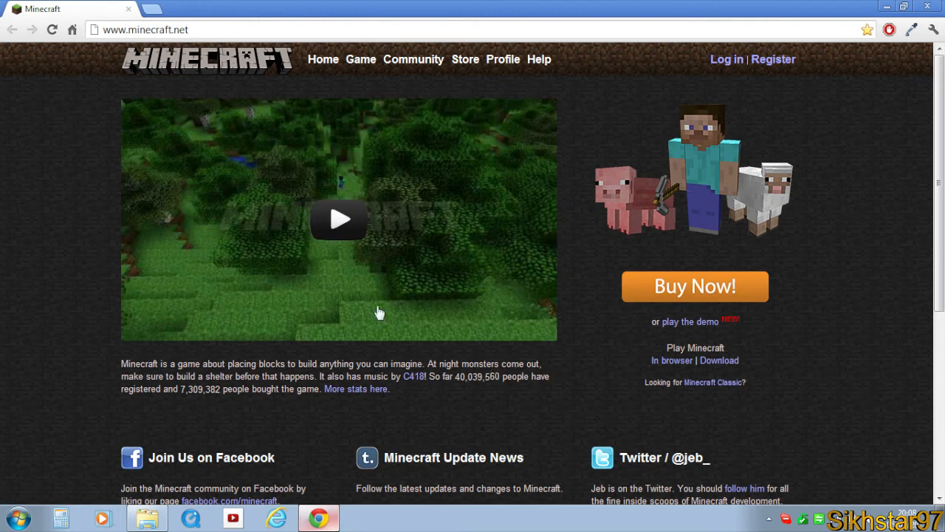
- Open the Minecraft download page and switch to the Server_Vanilla folder in Windows Explorer
click(719, 362)
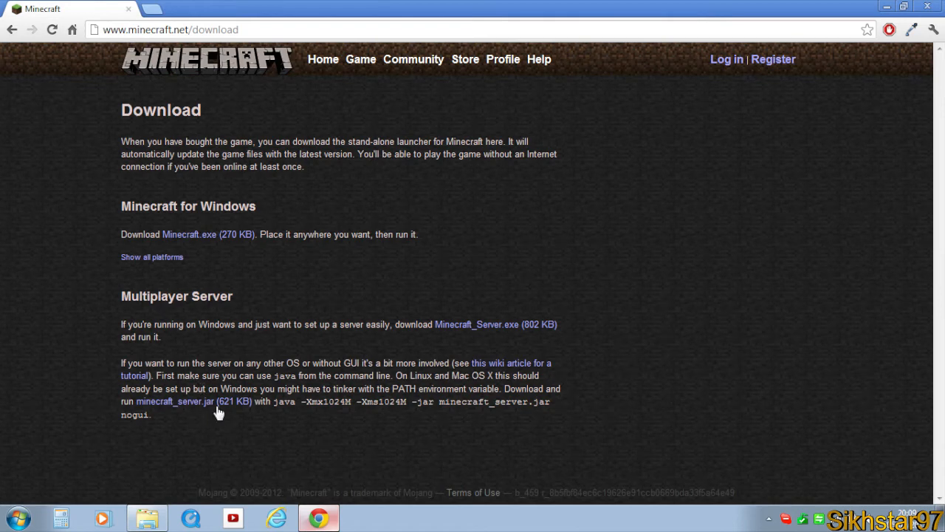
click(159, 525)
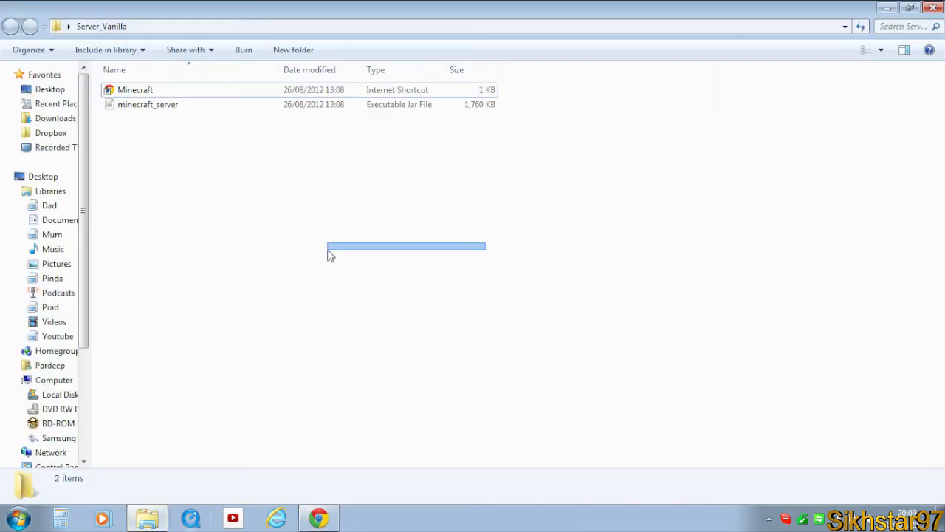
drag(446, 258, 235, 131)
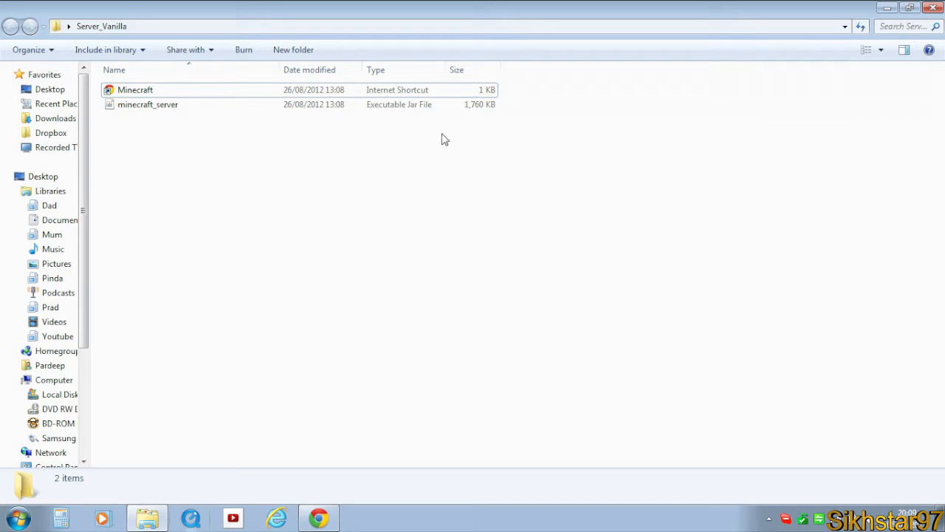
- Create a new folder named "server" inside the Server_Vanilla folder
click(309, 50)
text(ser)
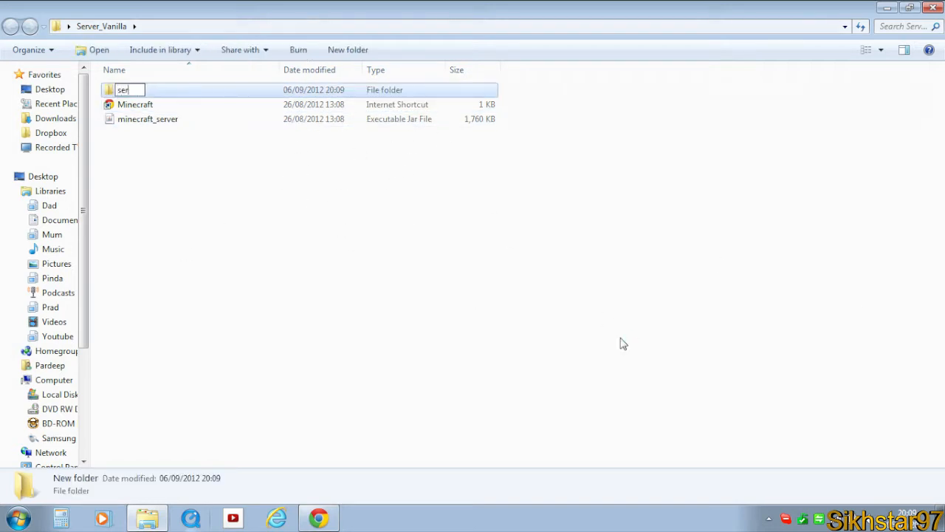
text(ver)
click(211, 169)
- Move the minecraft_server jar file into the server folder and open that folder
click(246, 122)
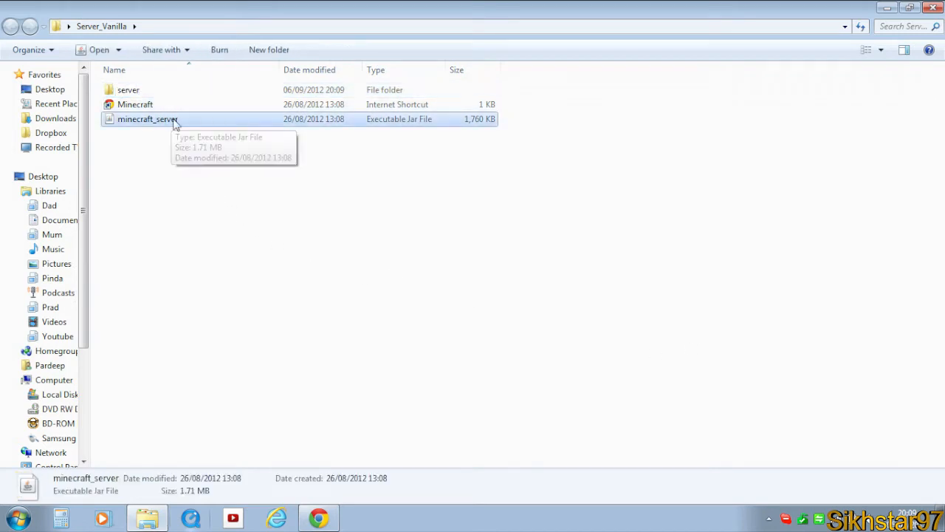
drag(211, 122, 168, 89)
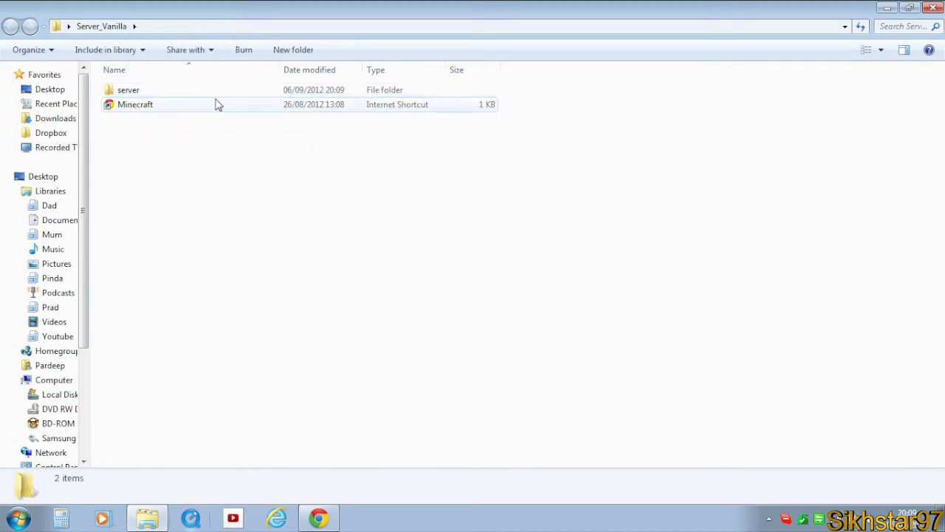
double_click(159, 91)
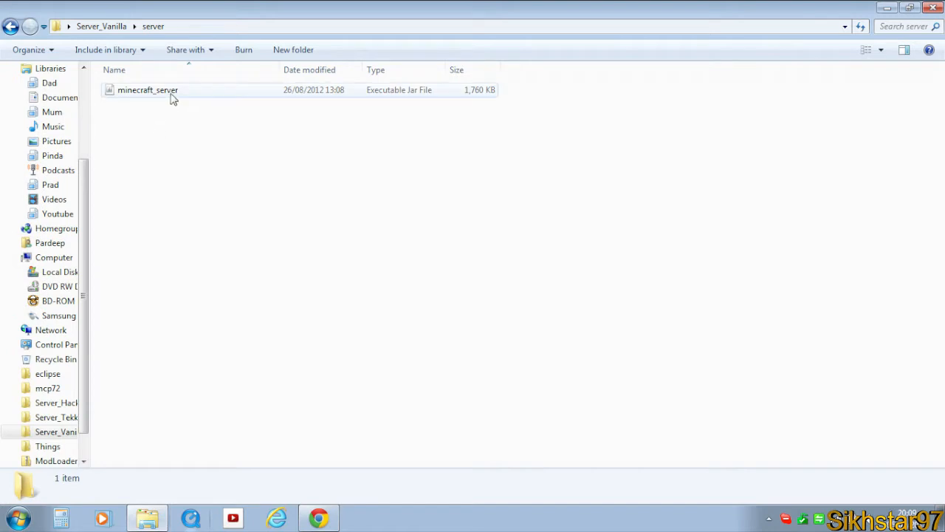
drag(729, 372, 267, 181)
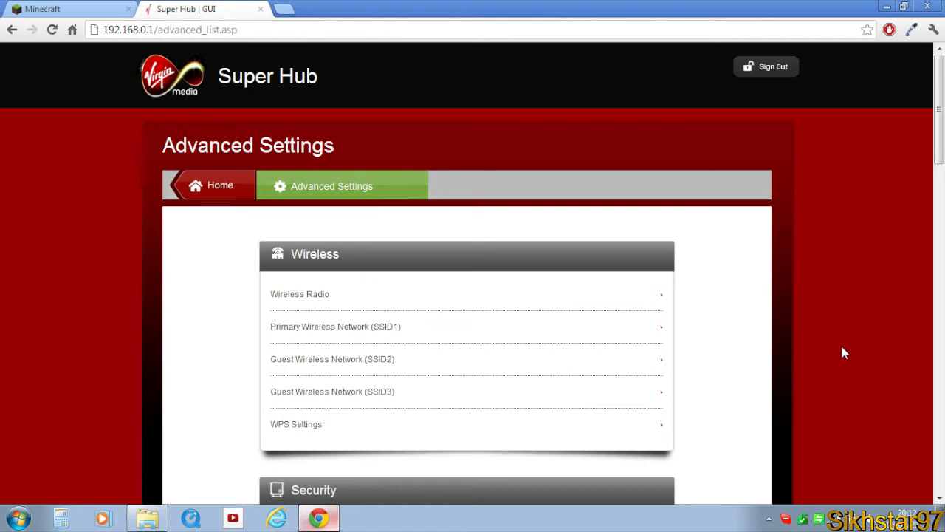
- Open the Port Forwarding page in the Security section of the Super Hub router's advanced settings
scroll(561, 215, down, 2)
scroll(707, 214, up, 2)
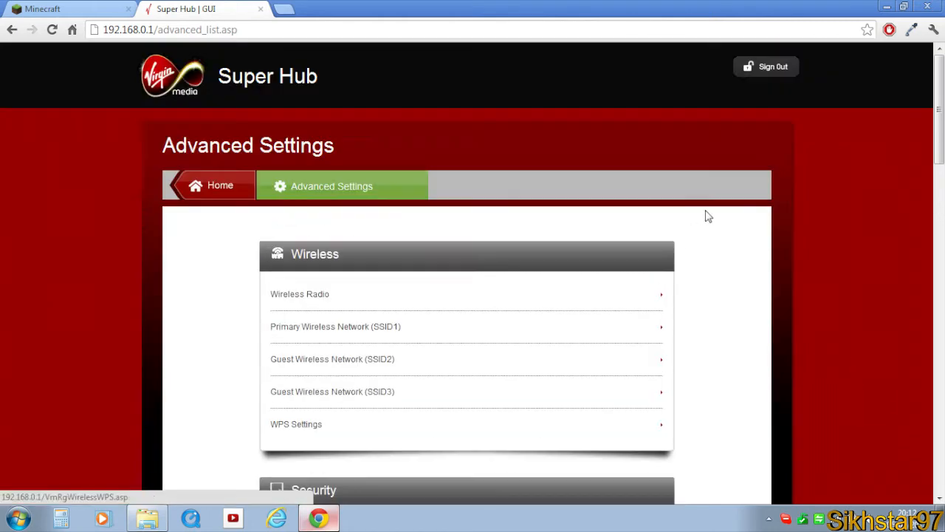
mouse_move(940, 117)
mouse_down()
mouse_move(941, 198)
mouse_move(940, 117)
mouse_up()
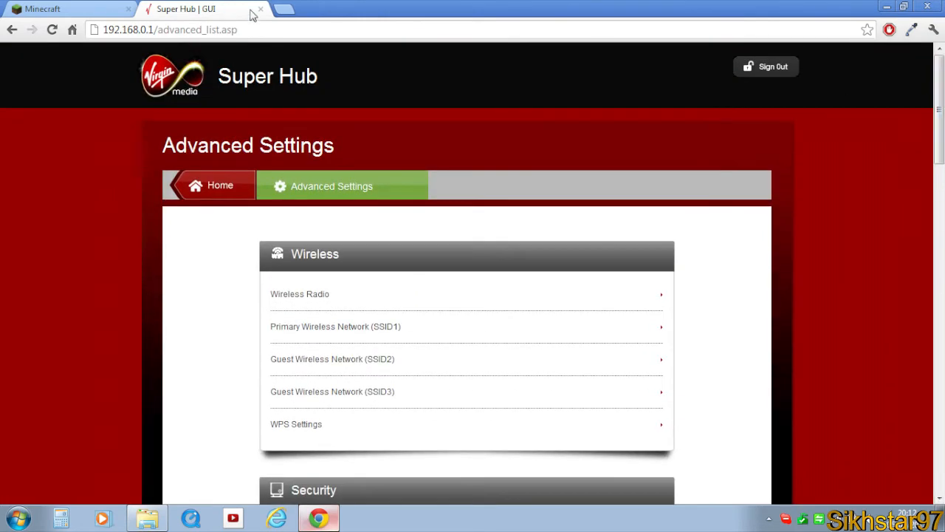
drag(104, 29, 152, 29)
click(166, 32)
scroll(323, 189, down, 4)
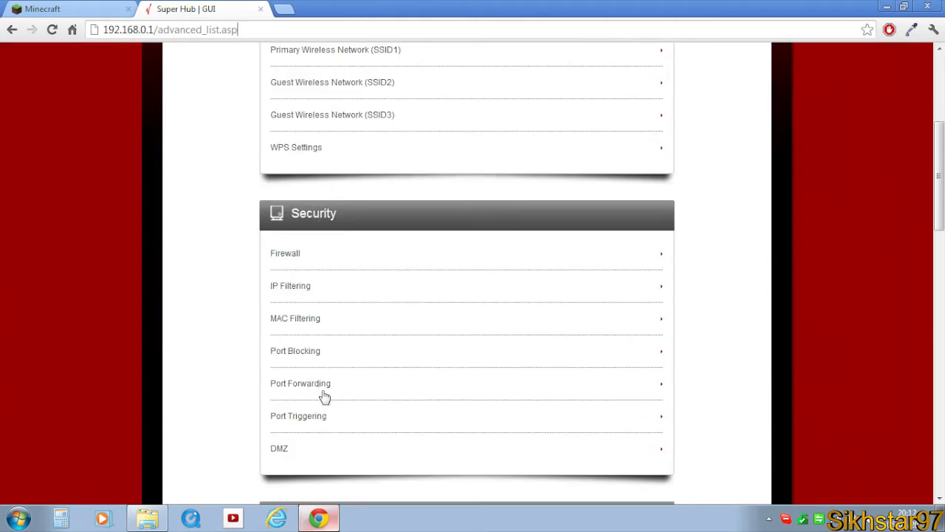
click(321, 388)
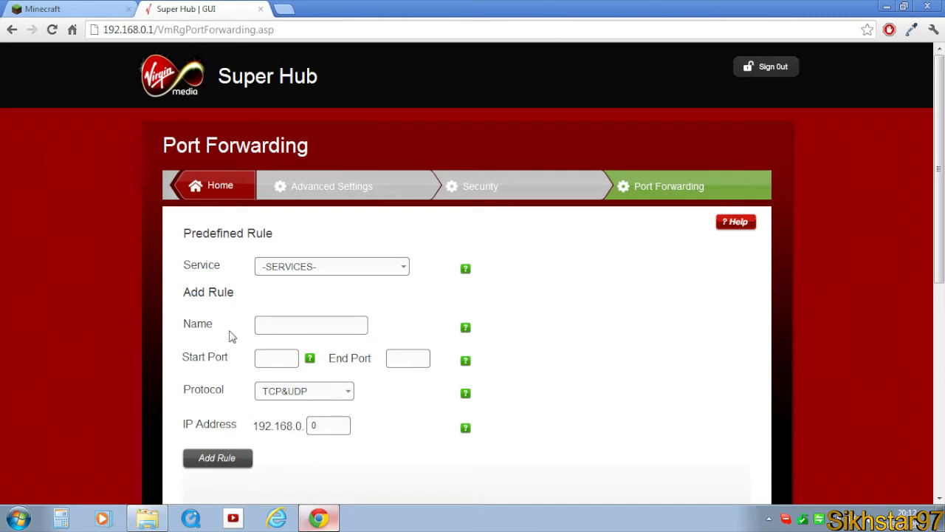
- Fill in a new forwarding rule named minecraftserver with start and end port 25565 and the TCP&UDP protocol
click(351, 327)
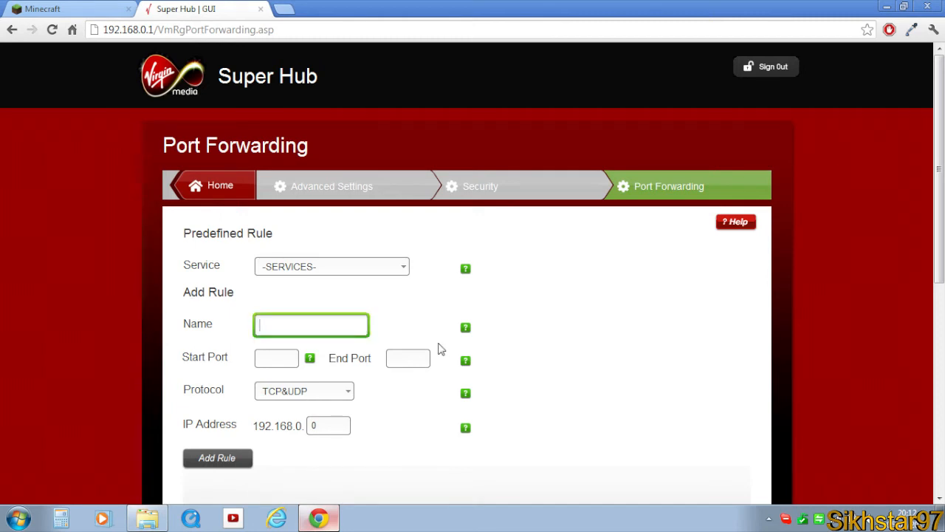
text(minecraftserver)
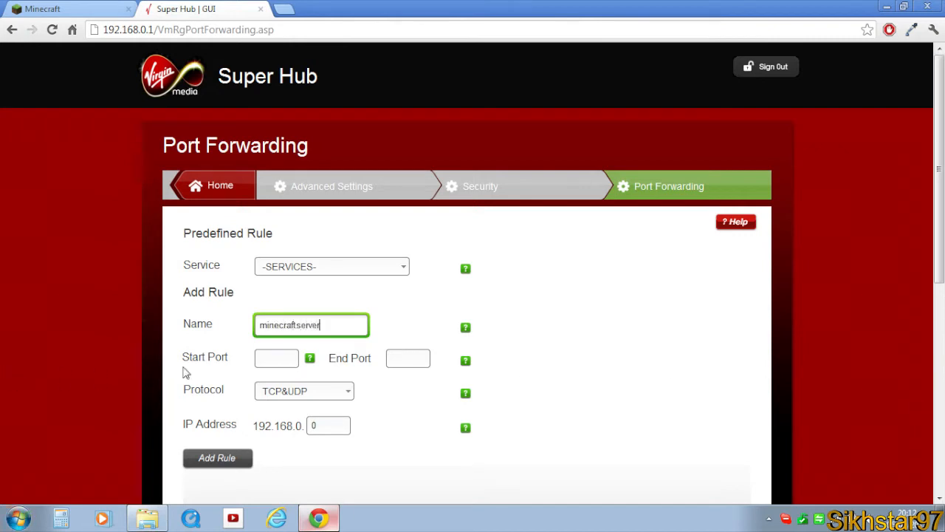
click(276, 356)
text(25565)
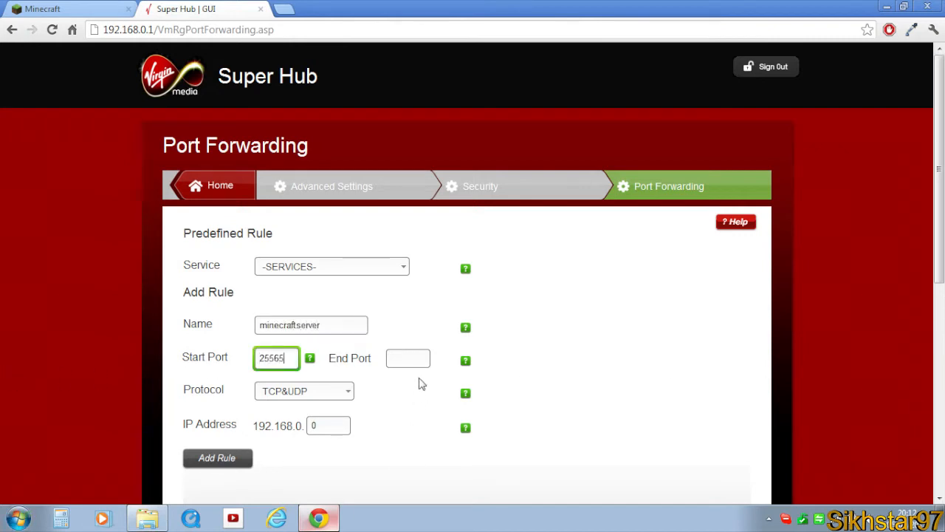
key(Tab)
text(25565)
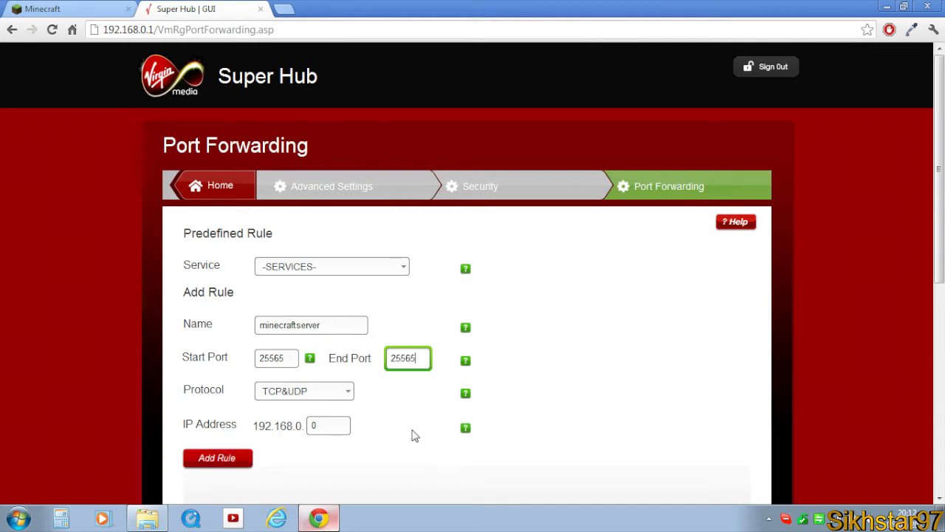
click(414, 435)
click(302, 393)
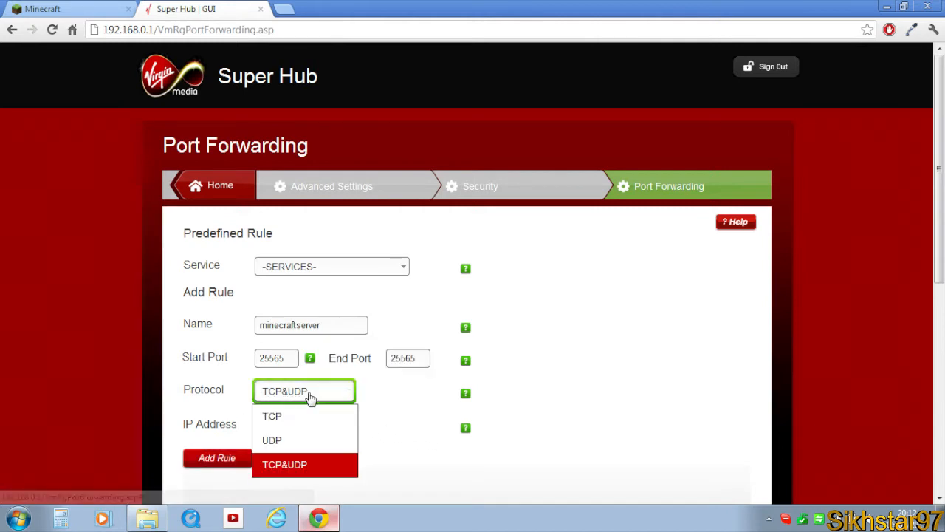
click(293, 463)
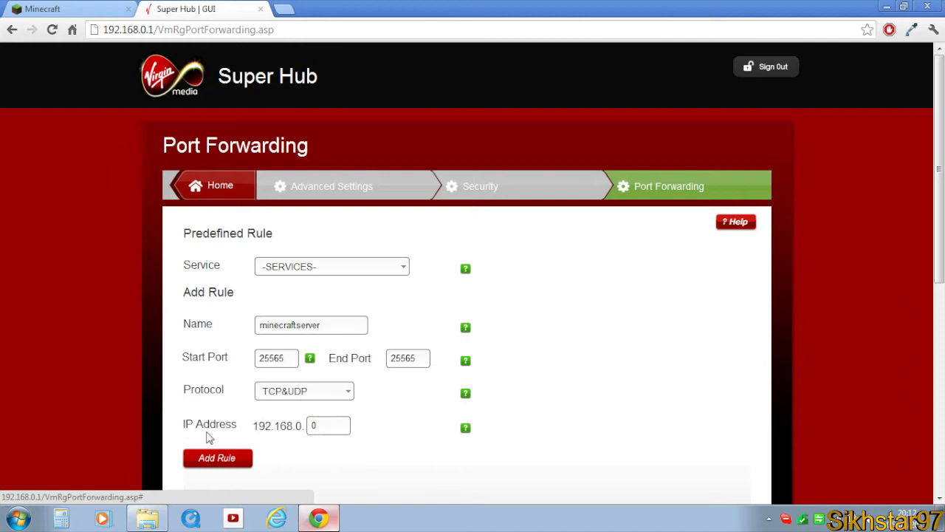
- Open the Windows command prompt and run ipconfig to look up the computer's IPv4 address
key(super)
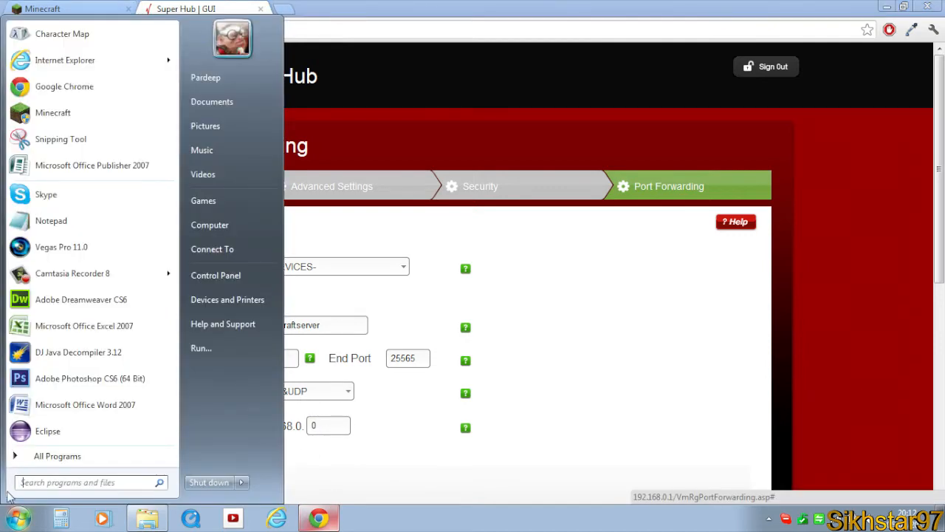
text(cmd)
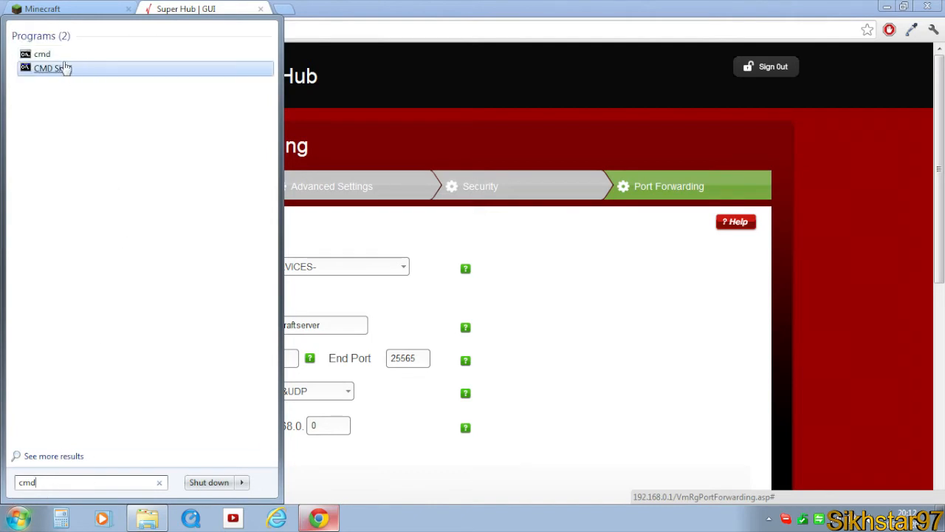
click(45, 54)
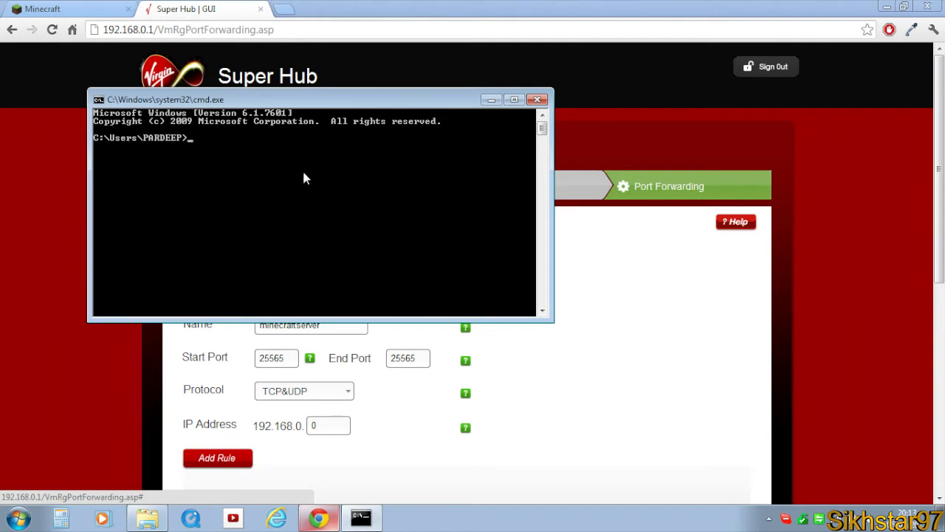
text(ipconfig)
key(Return)
scroll(418, 246, up, 8)
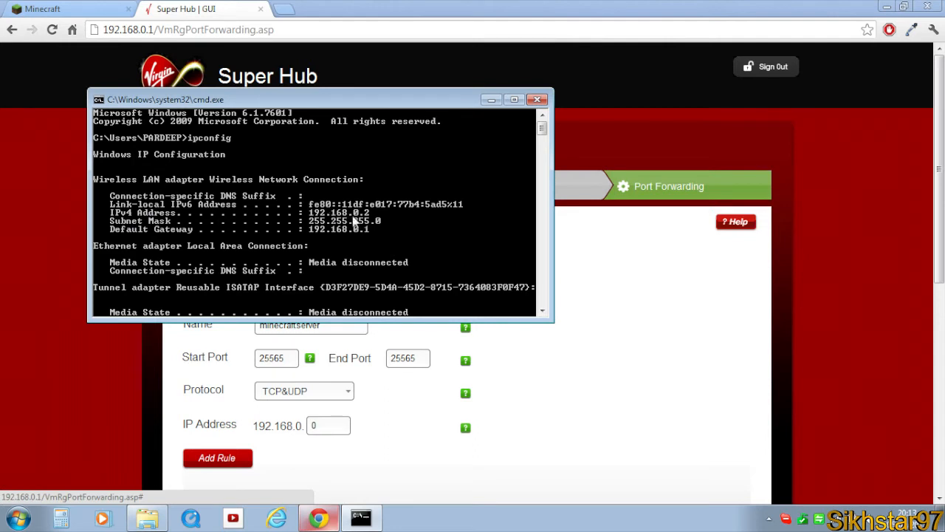
- Complete the rule's IP address as 192.168.0.2 and add it to the port forwarding rules
click(346, 429)
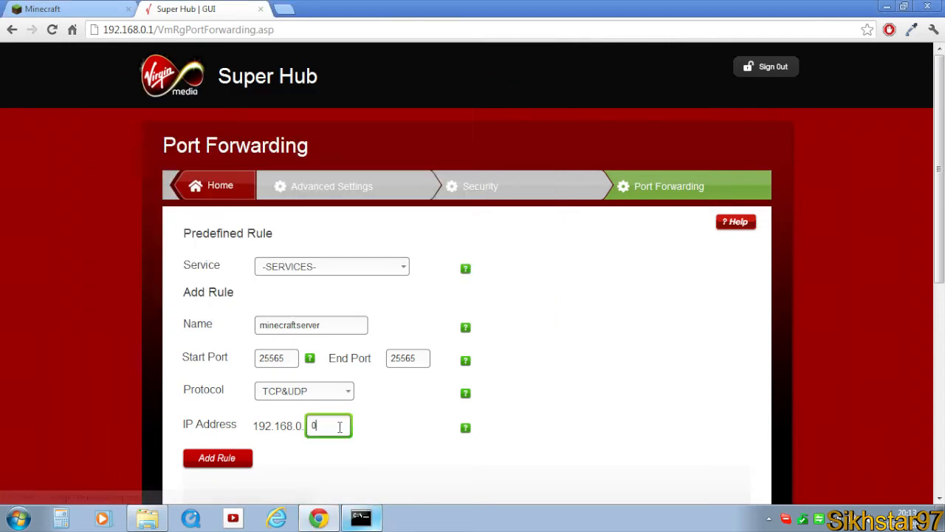
key(BackSpace)
text(2)
key(Tab)
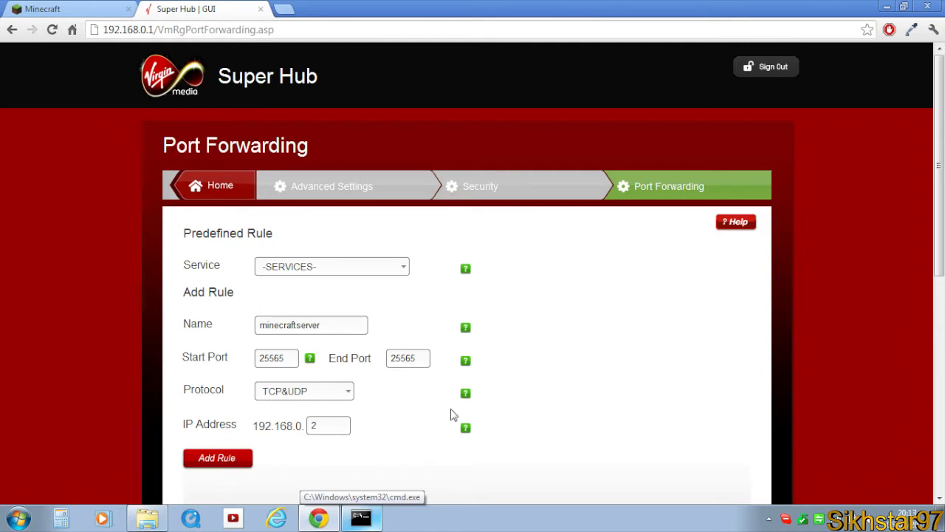
scroll(453, 415, down, 3)
double_click(231, 378)
click(488, 415)
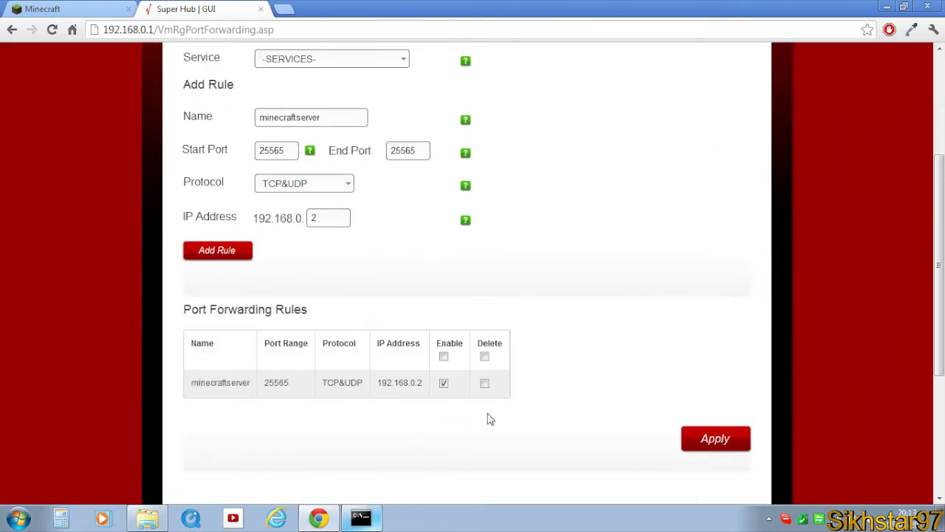
- Keep the minecraftserver rule enabled, apply the port forwarding settings and confirm the changes
click(444, 382)
click(443, 382)
click(715, 443)
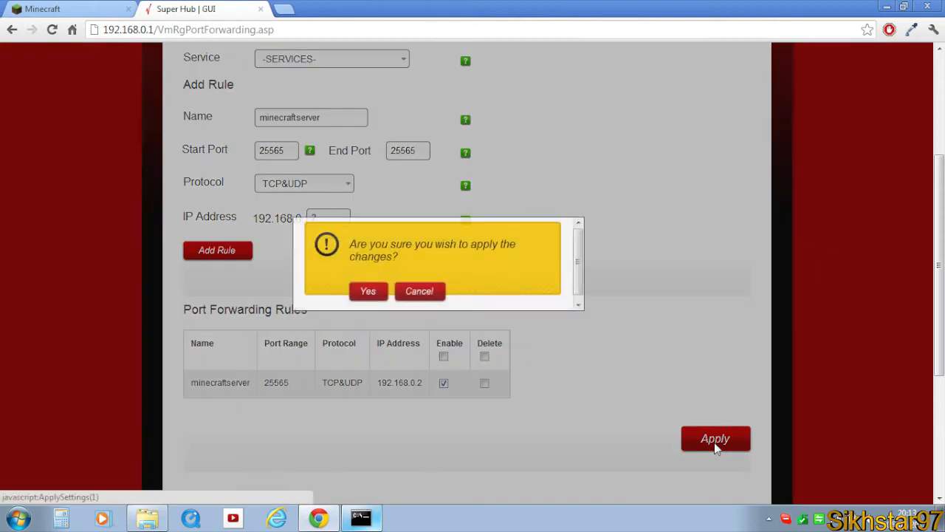
click(369, 293)
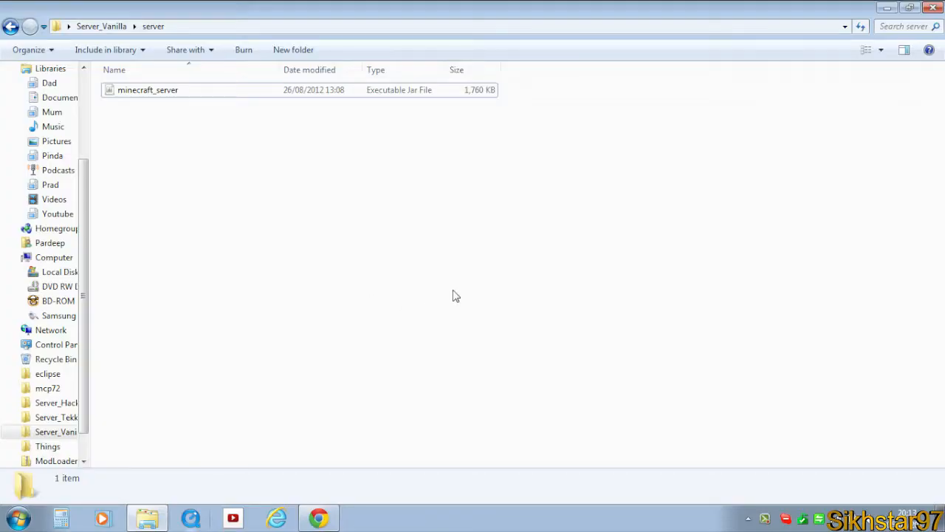
- Run minecraft_server from the server folder to generate the world and configuration files, and close the server window
drag(515, 318, 168, 145)
double_click(145, 93)
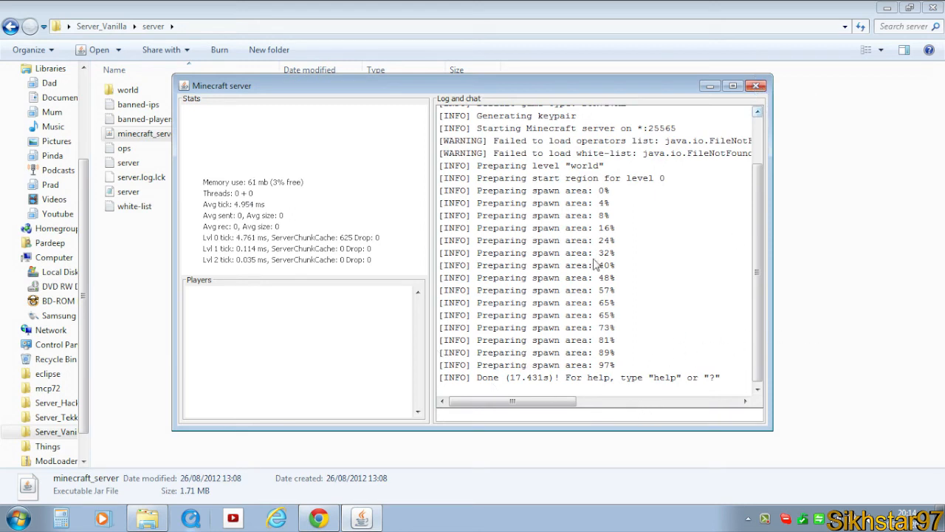
click(755, 85)
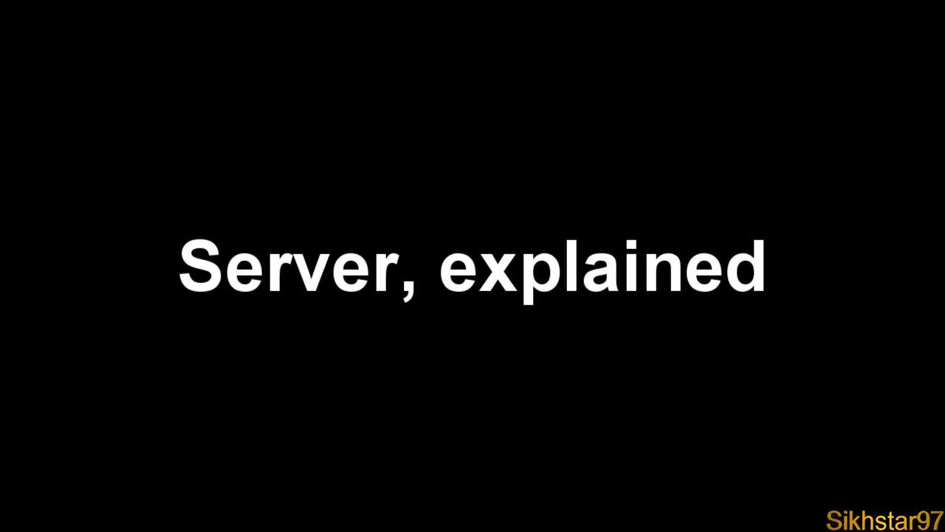
drag(209, 273, 744, 289)
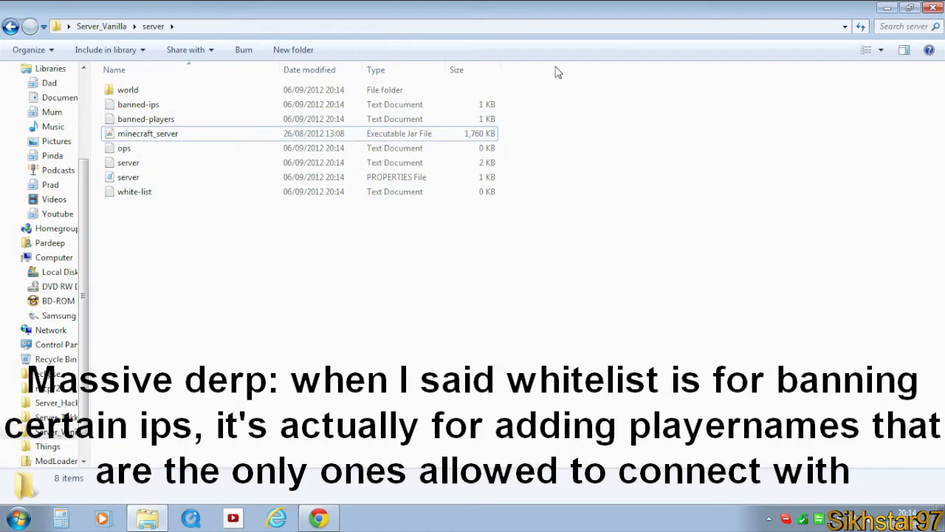
- Open the server PROPERTIES file in Notepad and examine the allow-nether and level-name settings
click(185, 91)
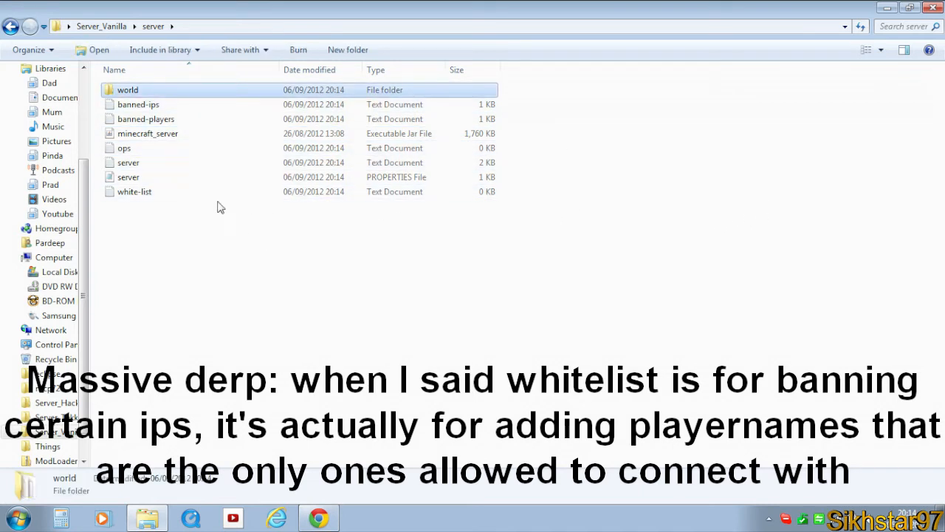
double_click(155, 182)
click(765, 118)
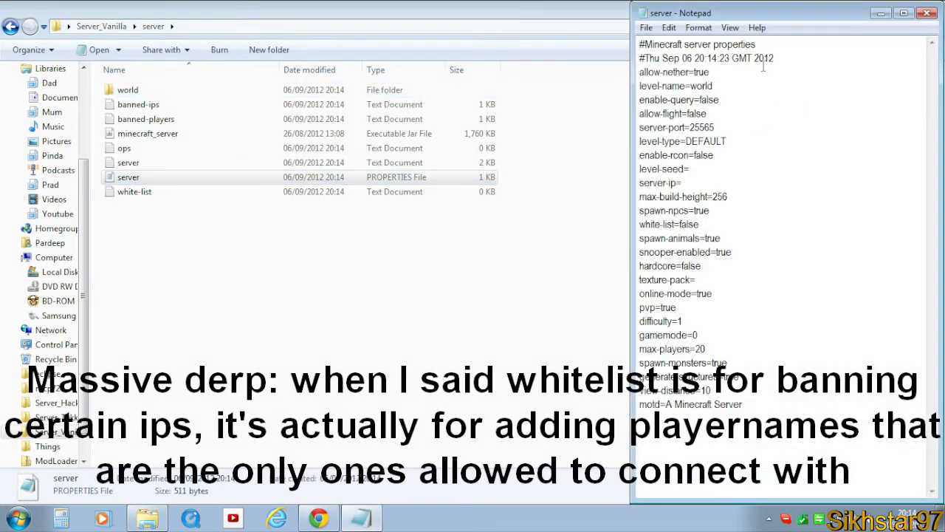
double_click(702, 73)
click(732, 70)
drag(719, 88, 689, 88)
- Look inside the world folder that level-name refers to, and return to the server properties in Notepad
click(129, 91)
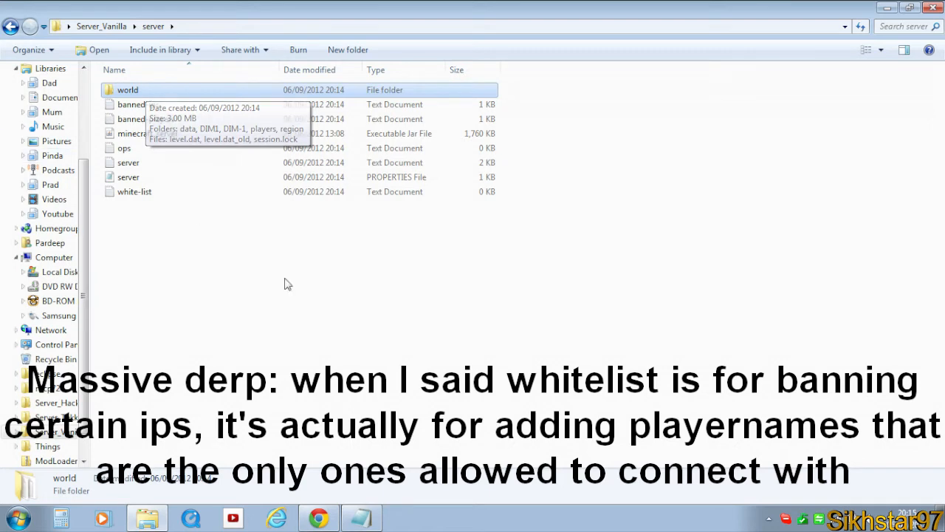
double_click(146, 92)
drag(256, 275, 184, 54)
click(151, 25)
drag(593, 295, 424, 317)
click(133, 93)
click(360, 519)
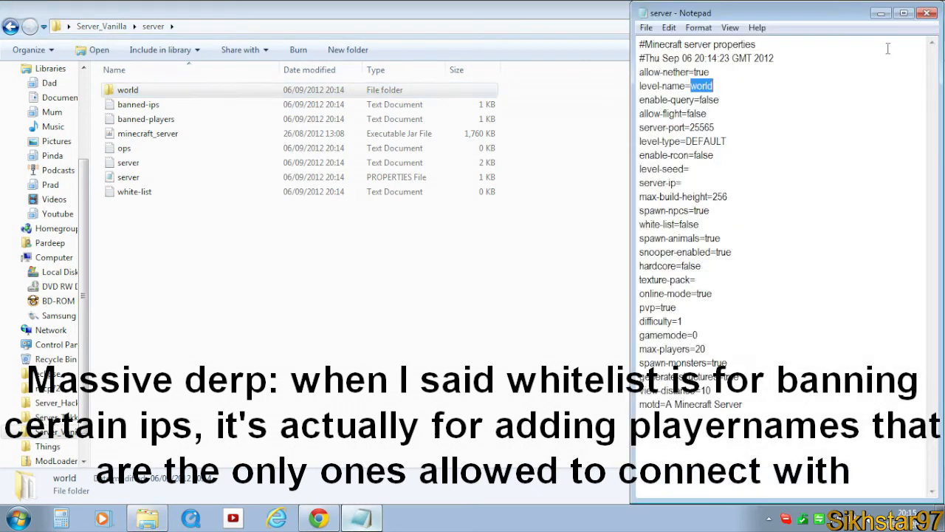
- Examine the enable-query, allow-flight, server-port, level-type and enable-rcon settings in the server properties
drag(713, 86, 689, 116)
click(725, 104)
click(697, 115)
click(717, 115)
double_click(716, 115)
click(732, 122)
drag(722, 128, 726, 149)
click(681, 140)
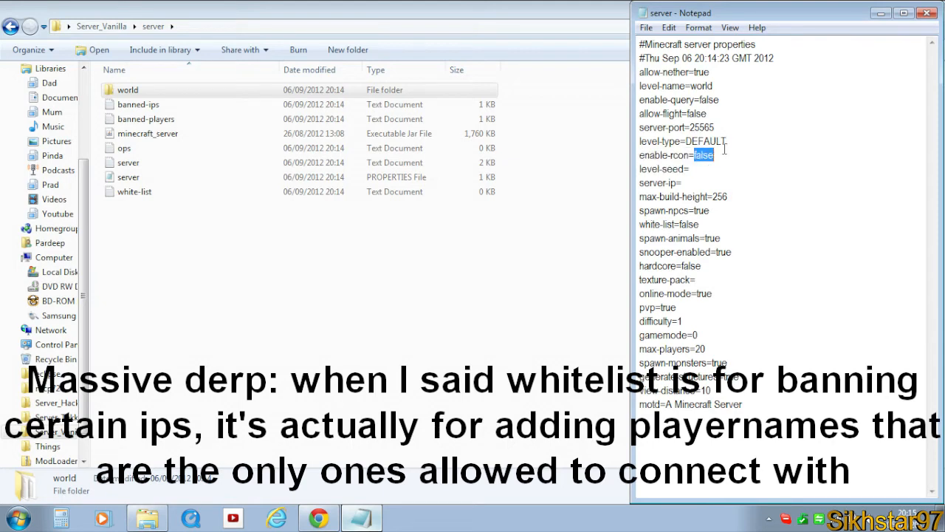
- Examine the level-seed, server-ip, max-build-height, spawn-npcs and white-list settings in the server properties
click(709, 171)
drag(713, 85, 691, 86)
click(707, 170)
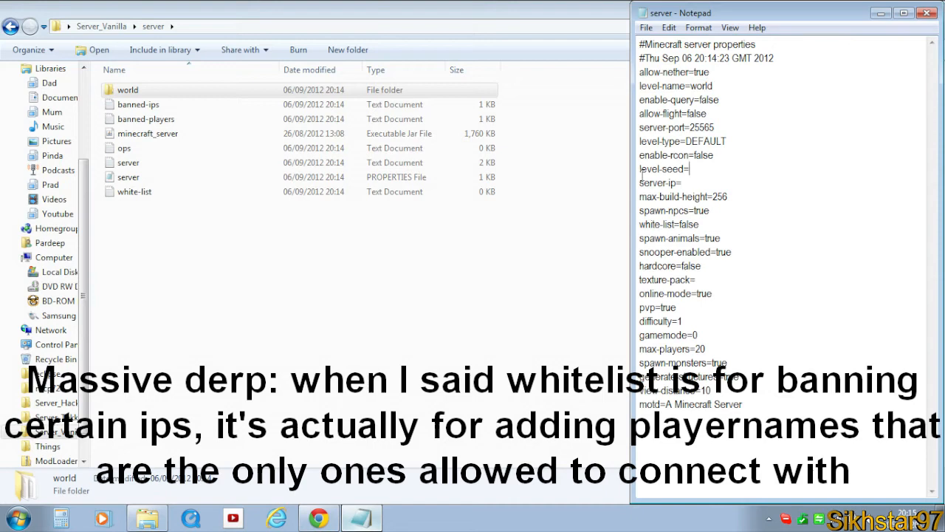
drag(680, 191, 680, 226)
click(710, 184)
click(731, 197)
click(693, 211)
click(725, 223)
drag(710, 223, 675, 224)
click(674, 224)
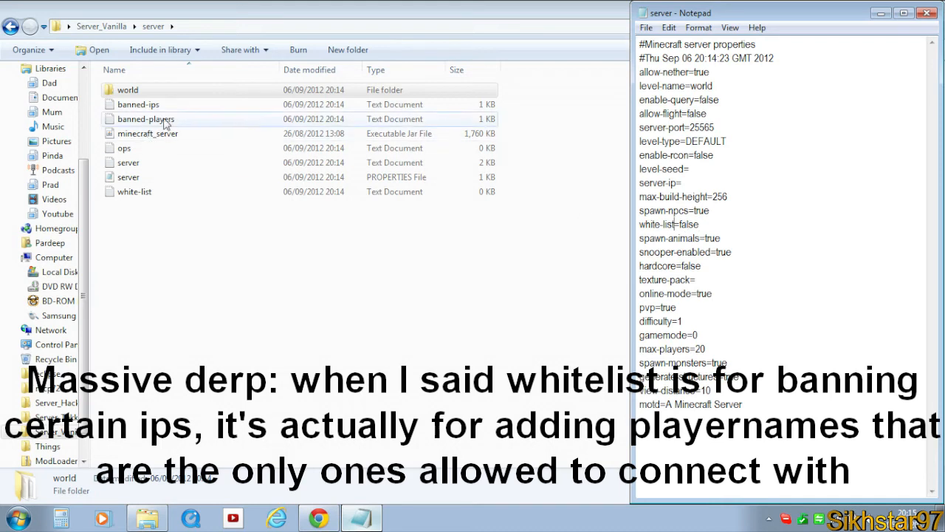
- View the white-list text file from the server folder, close it and return to the server properties
double_click(135, 191)
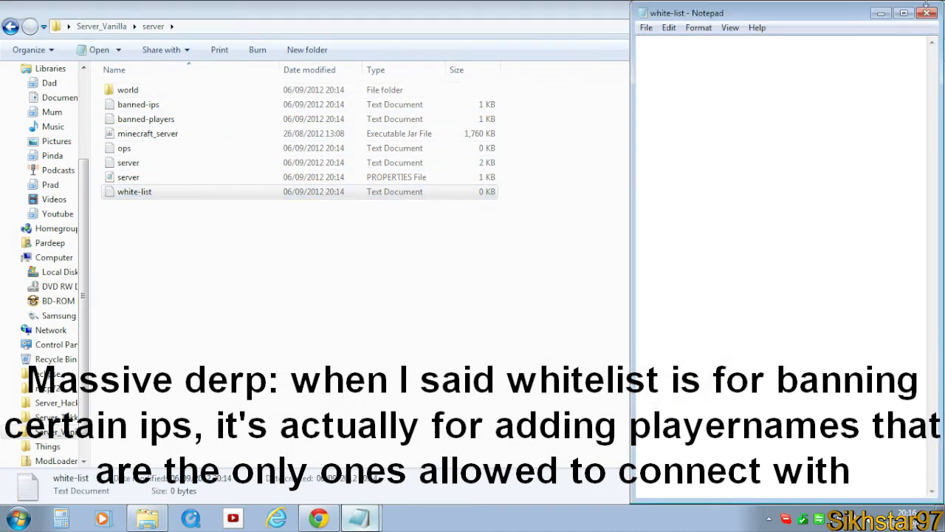
click(926, 13)
click(361, 518)
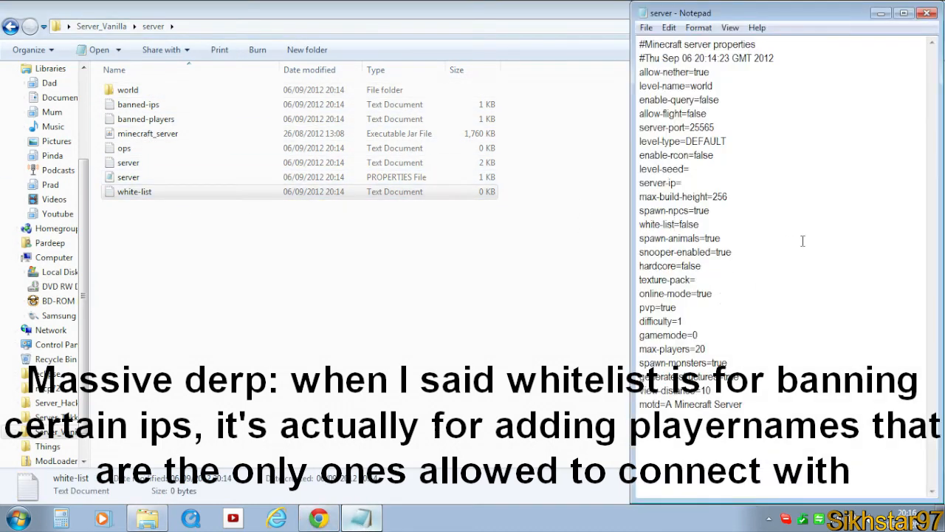
- Examine the server properties from spawn-animals down to pvp, including snooper-enabled, hardcore, texture-pack and online-mode
drag(723, 239, 680, 267)
click(716, 254)
click(731, 281)
drag(713, 294, 694, 335)
click(678, 312)
- Examine the difficulty, gamemode and max-players settings in the server properties
click(692, 322)
click(694, 323)
click(706, 336)
double_click(706, 337)
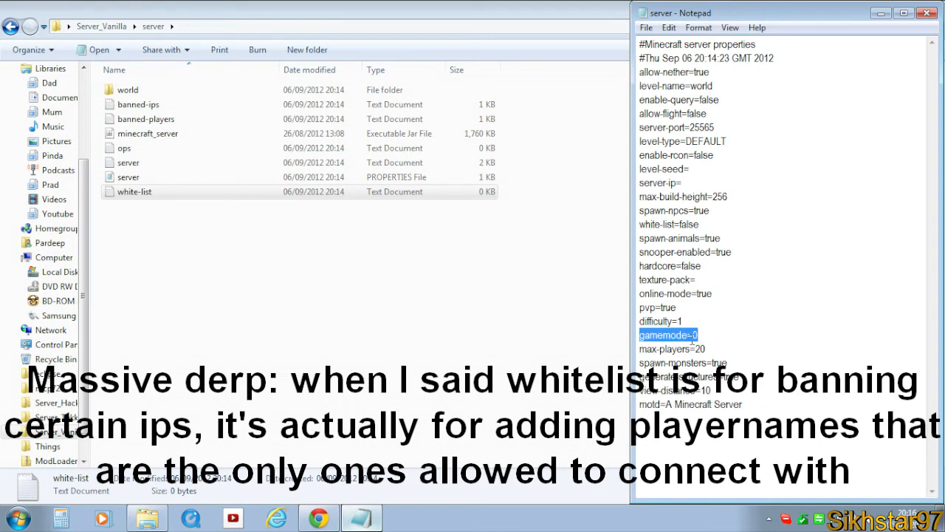
click(694, 337)
drag(702, 336, 694, 348)
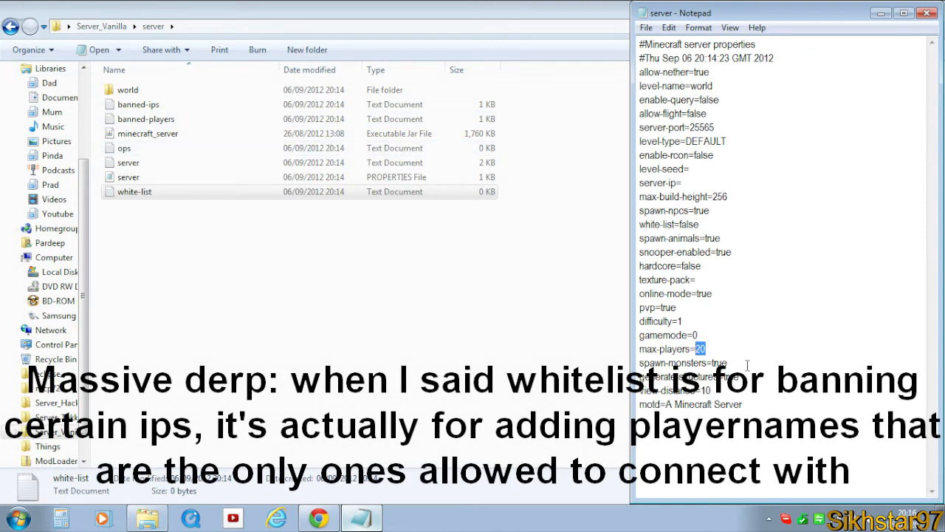
- Examine the spawn-monsters, generate-structures, view-distance and motd settings, and close the server properties file
drag(729, 363, 713, 362)
drag(740, 377, 701, 391)
drag(754, 404, 666, 406)
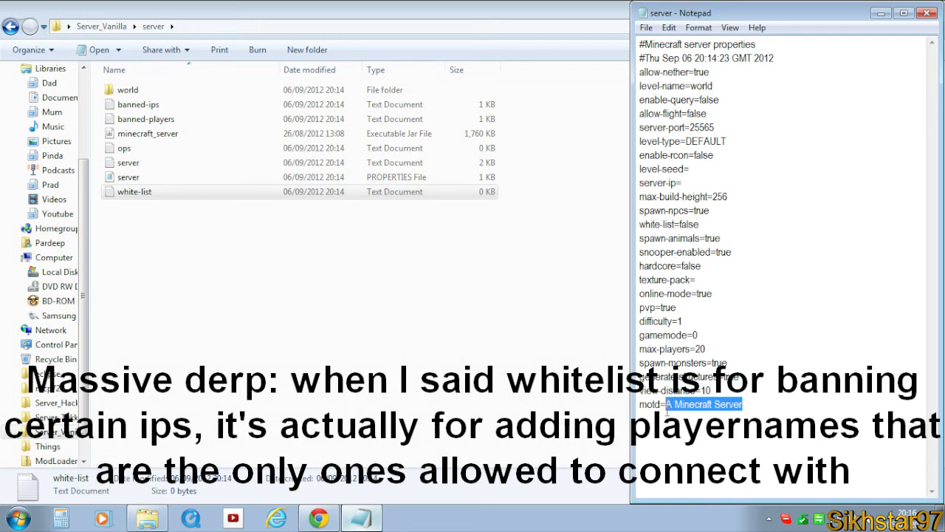
click(692, 410)
drag(758, 403, 665, 408)
click(740, 383)
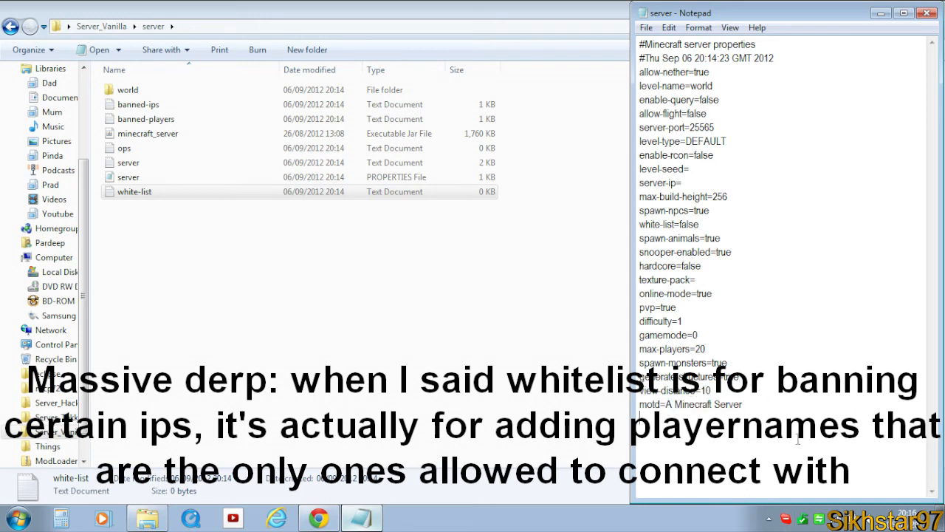
key(ctrl+a)
click(839, 207)
click(927, 14)
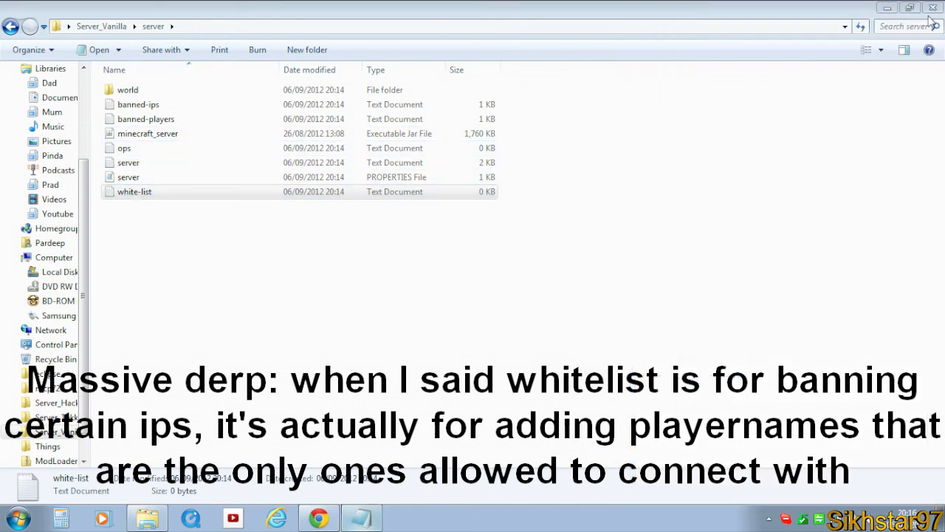
- View the white-list, banned-players and ops text files one after another, closing each one
double_click(158, 192)
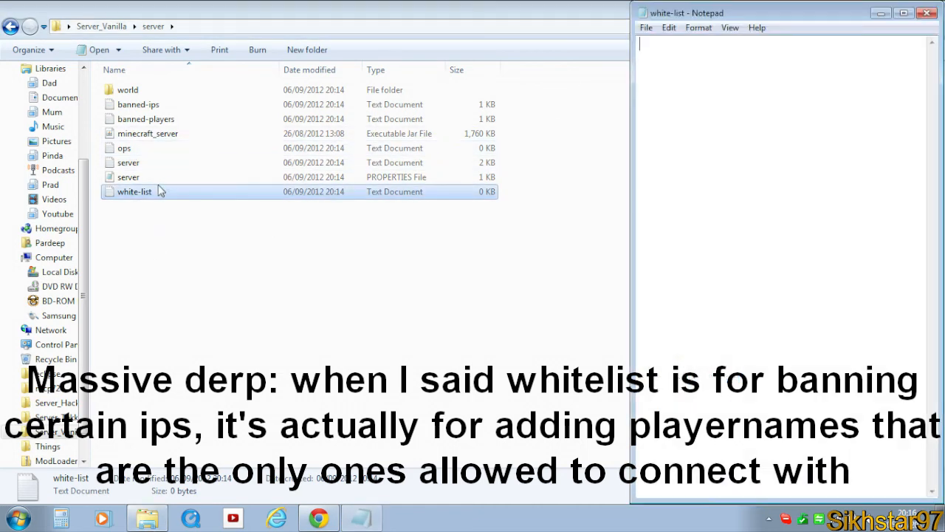
click(927, 13)
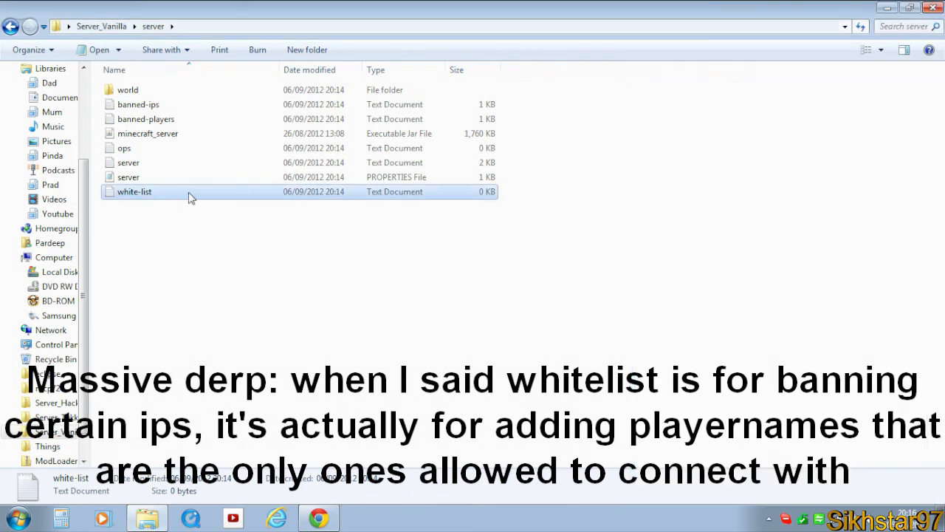
double_click(135, 118)
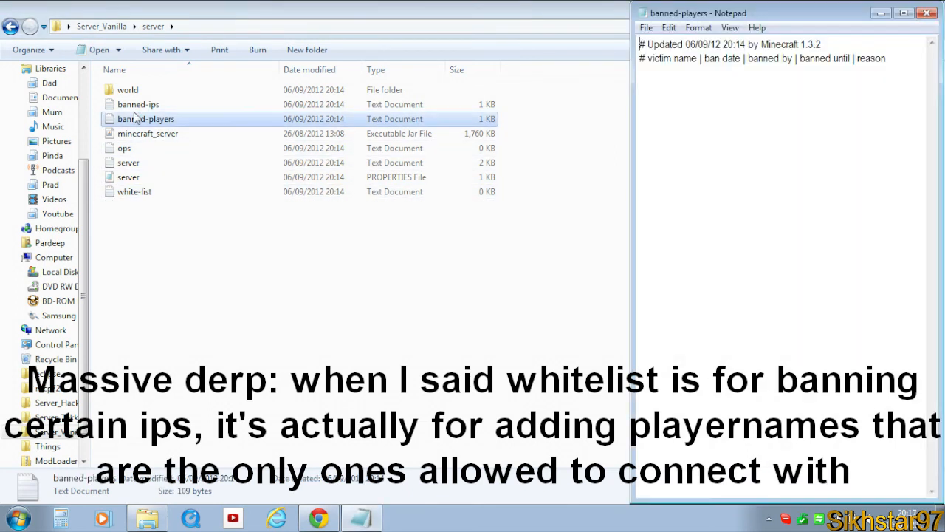
click(927, 12)
double_click(124, 148)
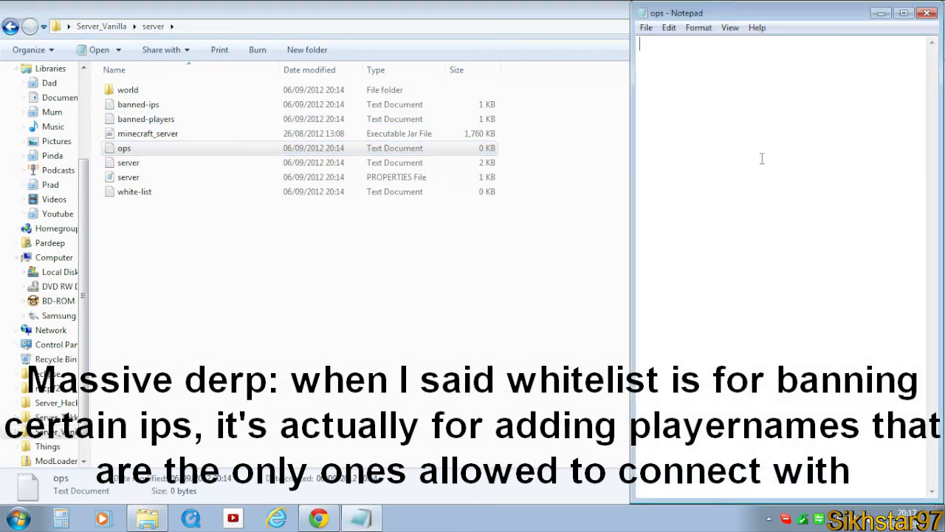
click(926, 12)
- View the startup log in the server text document and close it
drag(553, 359, 486, 350)
double_click(169, 164)
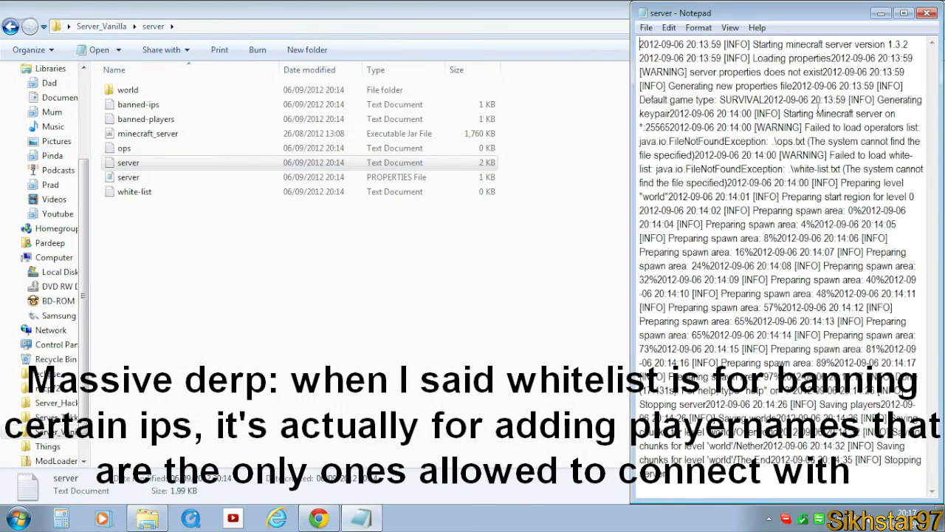
drag(811, 182, 821, 168)
click(928, 13)
mouse_move(493, 452)
mouse_down()
mouse_move(280, 149)
mouse_move(491, 443)
mouse_up()
drag(654, 310, 150, 81)
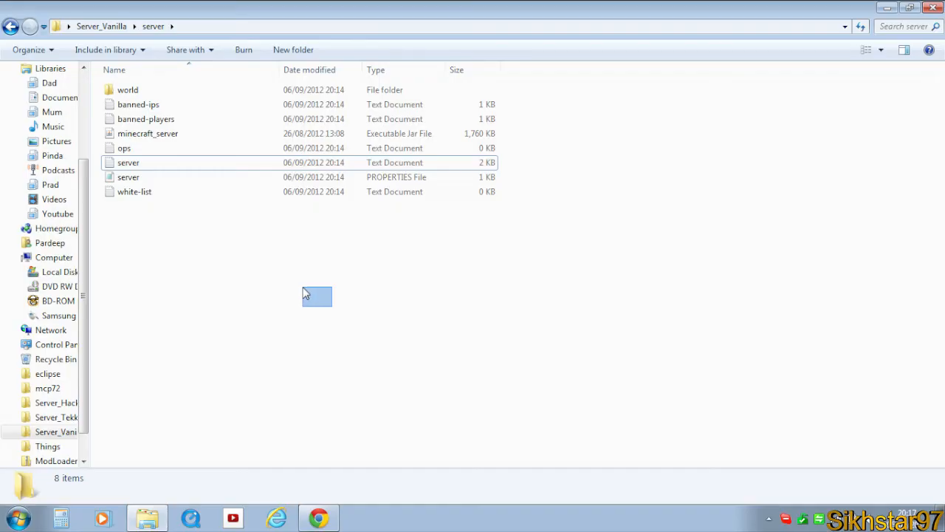
drag(304, 290, 306, 283)
drag(591, 309, 582, 275)
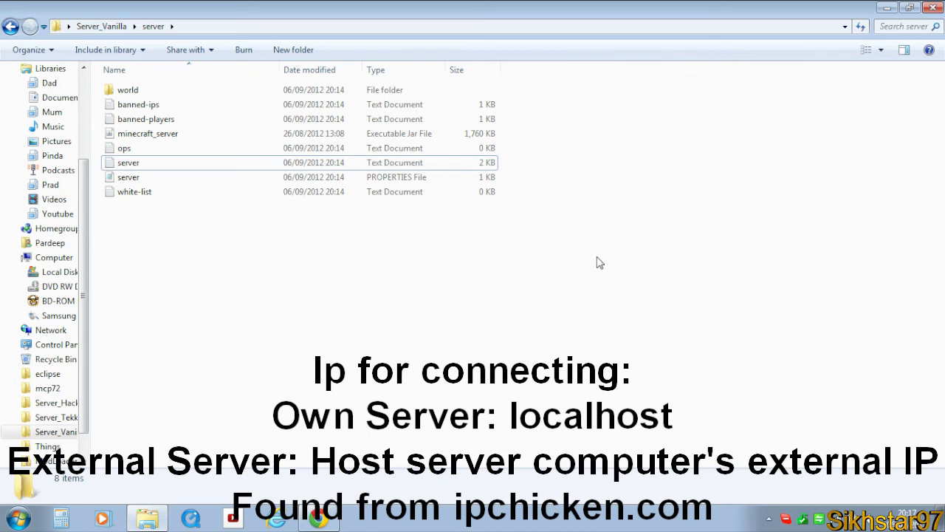
drag(259, 334, 414, 323)
mouse_move(460, 362)
mouse_down()
mouse_move(477, 361)
mouse_move(194, 251)
mouse_move(231, 61)
mouse_move(187, 86)
mouse_move(444, 304)
mouse_up()
drag(486, 231, 508, 258)
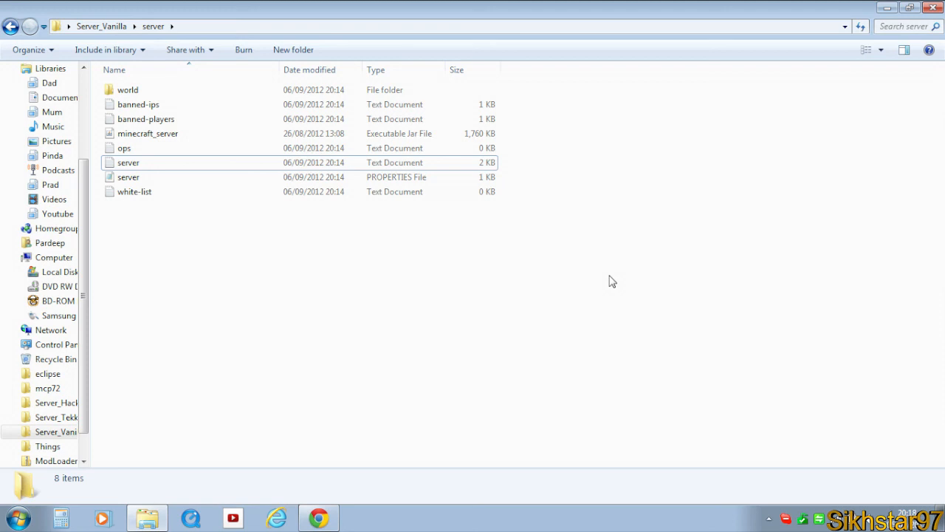
drag(539, 358, 267, 246)
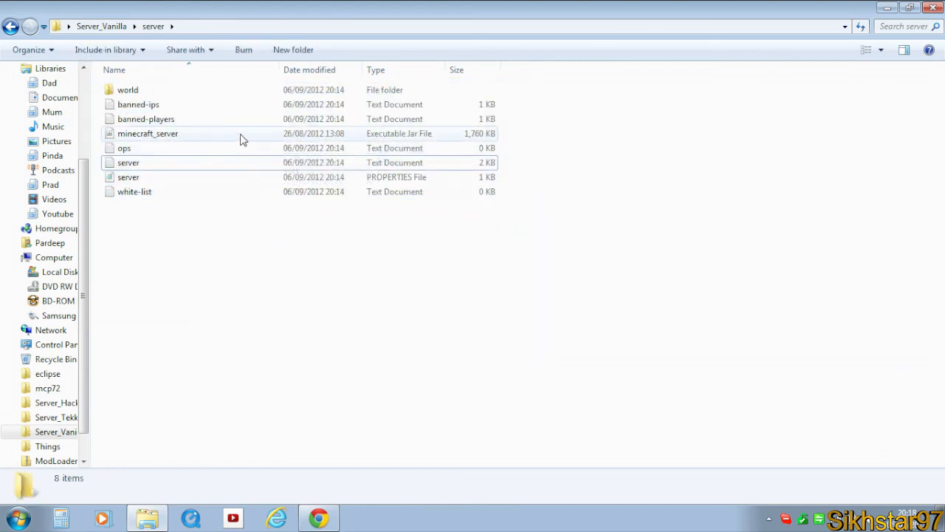
drag(429, 414, 635, 366)
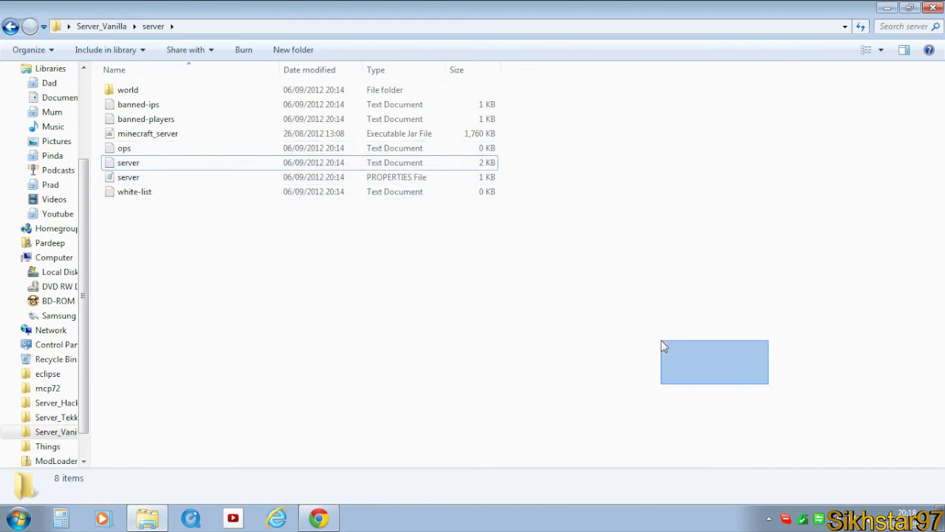